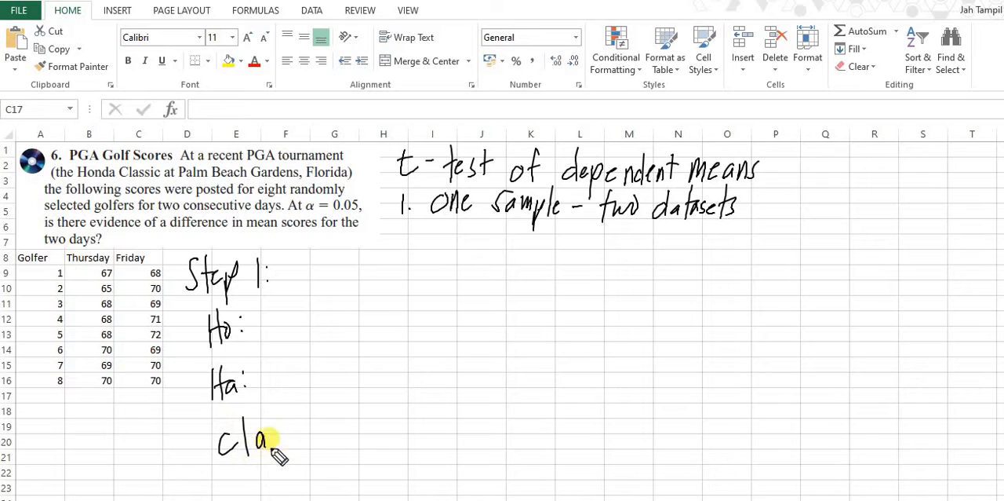
Step: Finish the "Claim:" label, circle "difference in mean scores" in the problem text, and handwrite the claim μT ≠ μF
left_click_drag(273, 449, 297, 449)
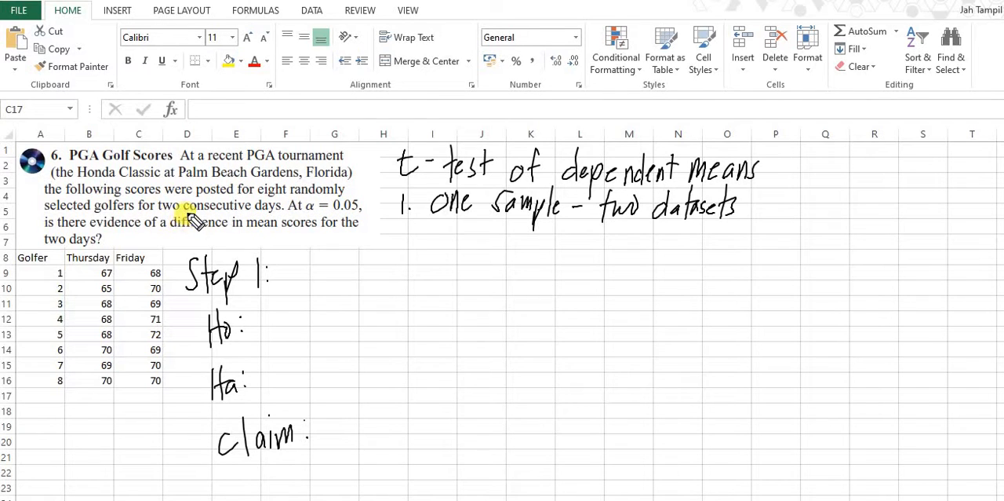
mouse_move(167, 222)
left_mouse_down()
mouse_move(317, 227)
mouse_move(305, 213)
mouse_move(168, 221)
left_mouse_up()
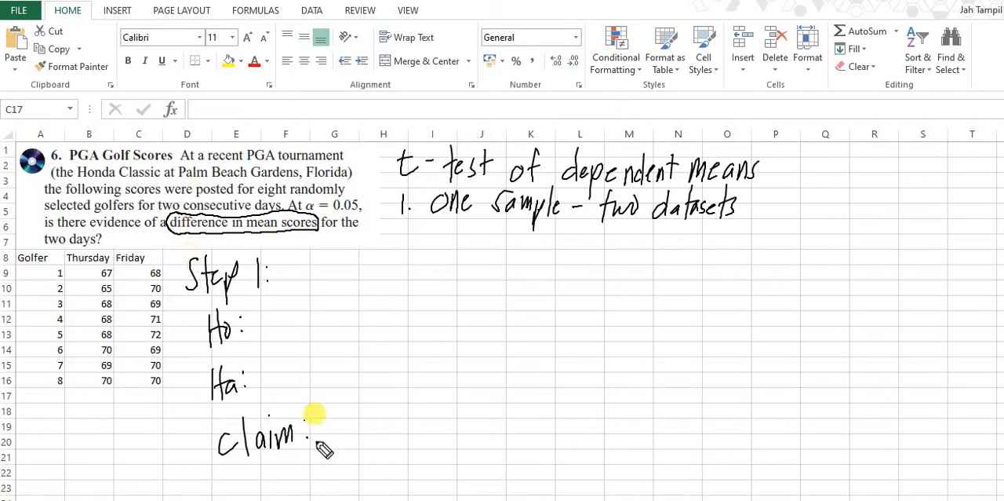
mouse_move(312, 453)
left_mouse_down()
mouse_move(321, 431)
mouse_move(341, 444)
mouse_move(374, 426)
mouse_move(377, 454)
left_mouse_up()
left_click_drag(383, 408, 367, 444)
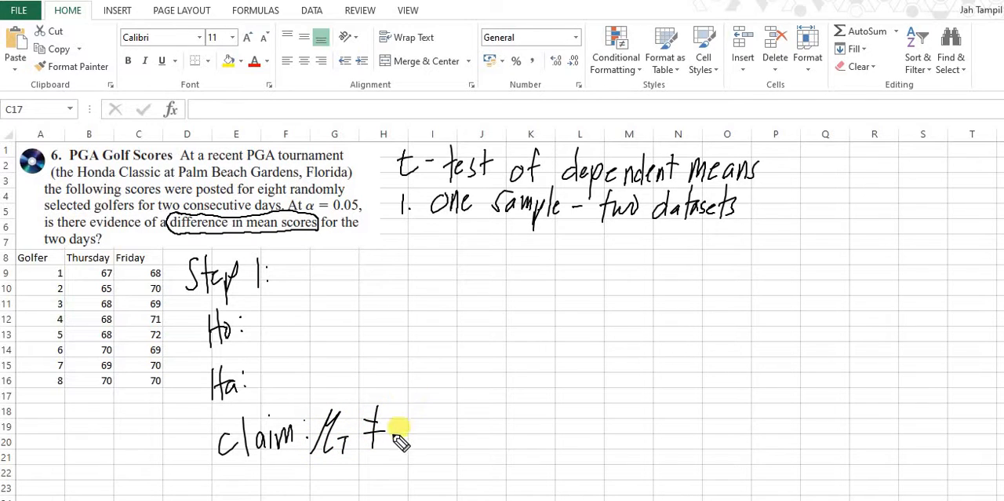
left_click_drag(408, 404, 431, 431)
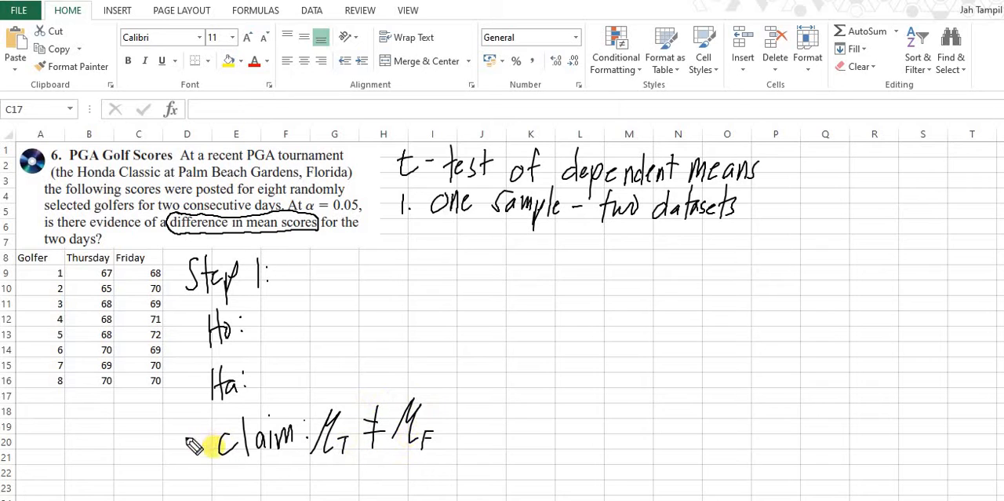
Step: Draw an arrow from the claim to Ha and handwrite the alternative hypothesis μT ≠ μF
mouse_move(212, 445)
left_mouse_down()
mouse_move(187, 389)
mouse_move(201, 392)
left_mouse_up()
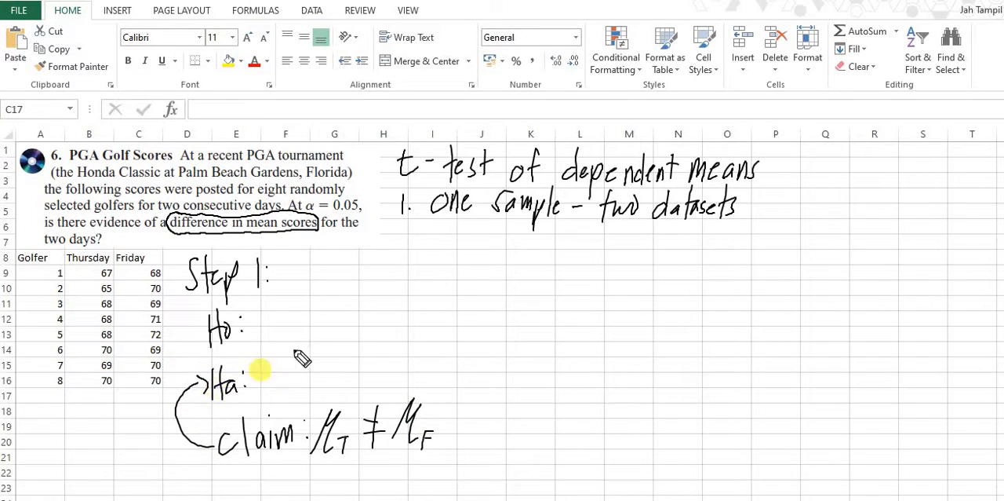
mouse_move(275, 355)
left_mouse_down()
mouse_move(255, 394)
mouse_move(281, 385)
mouse_move(290, 396)
mouse_move(321, 370)
mouse_move(312, 392)
left_mouse_up()
left_click_drag(345, 363, 349, 383)
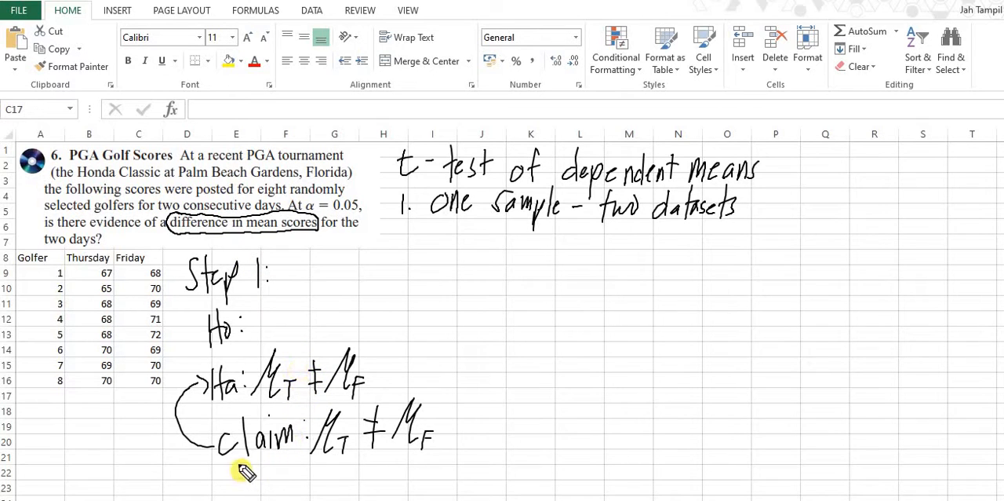
Step: Handwrite "two tail test" beneath the claim
left_click_drag(237, 465, 236, 485)
mouse_move(228, 473)
left_mouse_down()
mouse_move(288, 486)
mouse_move(298, 471)
left_mouse_up()
left_click_drag(306, 469, 337, 482)
mouse_move(328, 469)
left_mouse_down()
mouse_move(347, 467)
mouse_move(353, 482)
left_mouse_up()
mouse_move(366, 458)
left_mouse_down()
mouse_move(366, 485)
mouse_move(374, 468)
left_mouse_up()
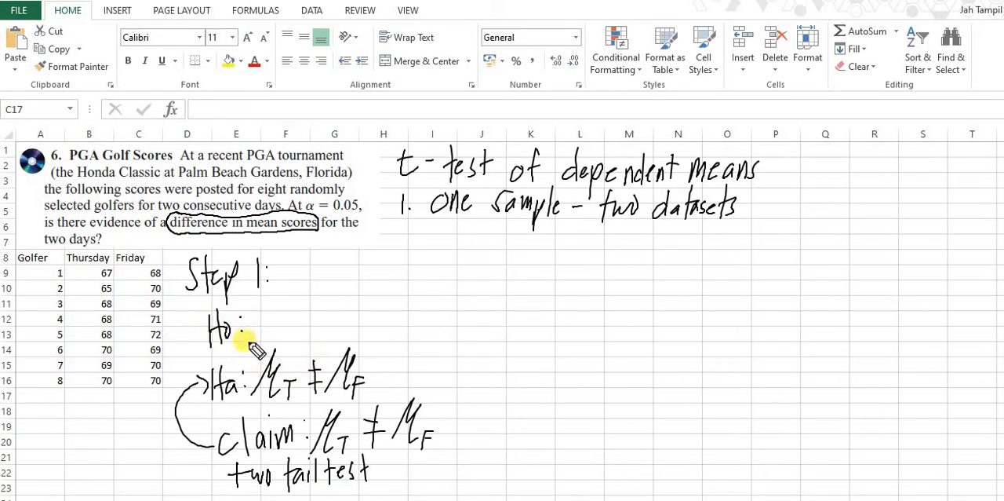
Step: Handwrite the null hypothesis Ho: μT = μF and add the heading "Steps 2 and 3:" below the sample note
mouse_move(249, 343)
left_mouse_down()
mouse_move(269, 297)
mouse_move(288, 322)
left_mouse_up()
mouse_move(281, 324)
left_mouse_down()
mouse_move(279, 339)
mouse_move(312, 311)
left_mouse_up()
mouse_move(300, 319)
left_mouse_down()
mouse_move(342, 332)
mouse_move(350, 321)
left_mouse_up()
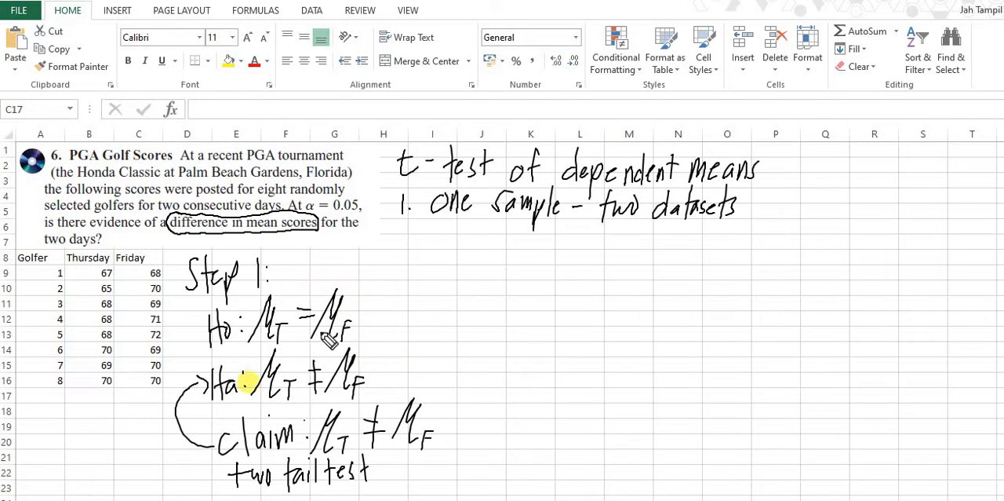
mouse_move(430, 235)
left_mouse_down()
mouse_move(417, 261)
mouse_move(439, 267)
mouse_move(463, 255)
mouse_move(535, 262)
mouse_move(551, 249)
mouse_move(589, 249)
mouse_move(584, 266)
left_mouse_up()
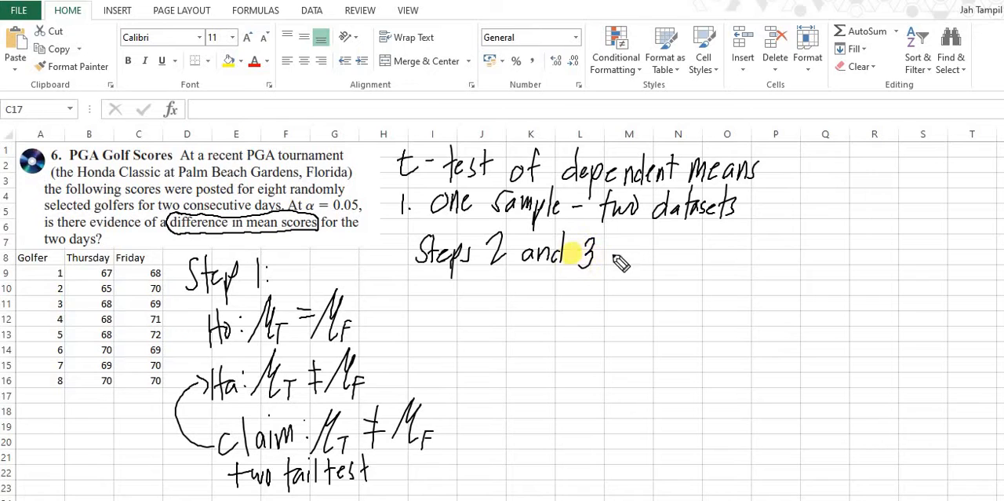
left_click(606, 245)
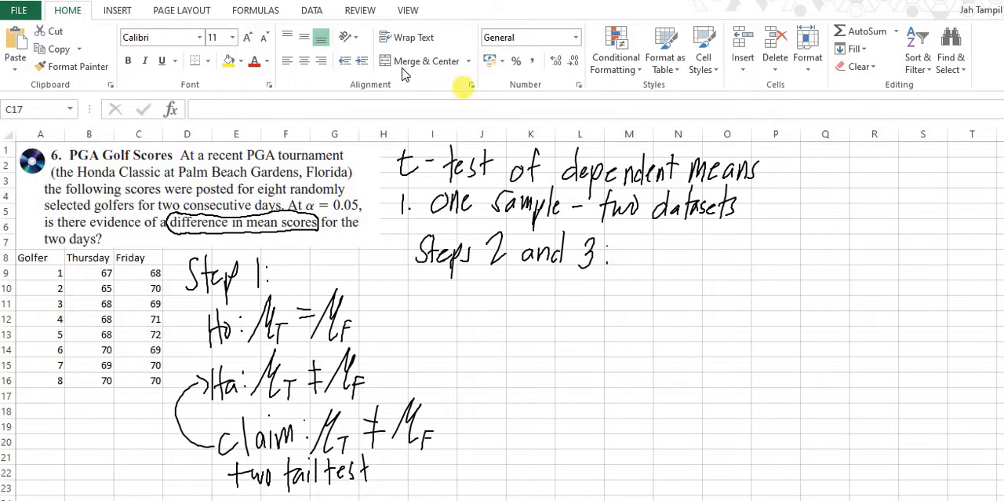
Step: Start the "t-Test: Paired Two Sample for Means" data analysis tool
left_click(316, 15)
left_click(317, 14)
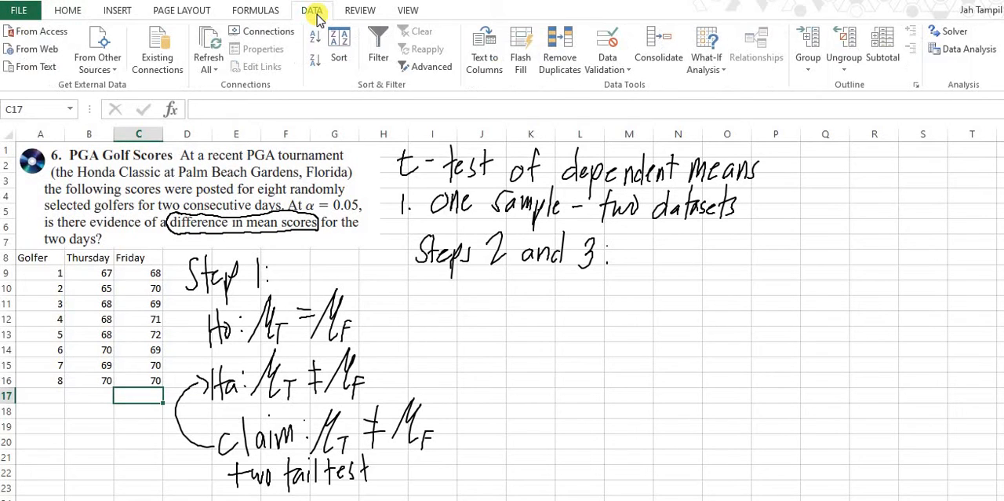
left_click(958, 59)
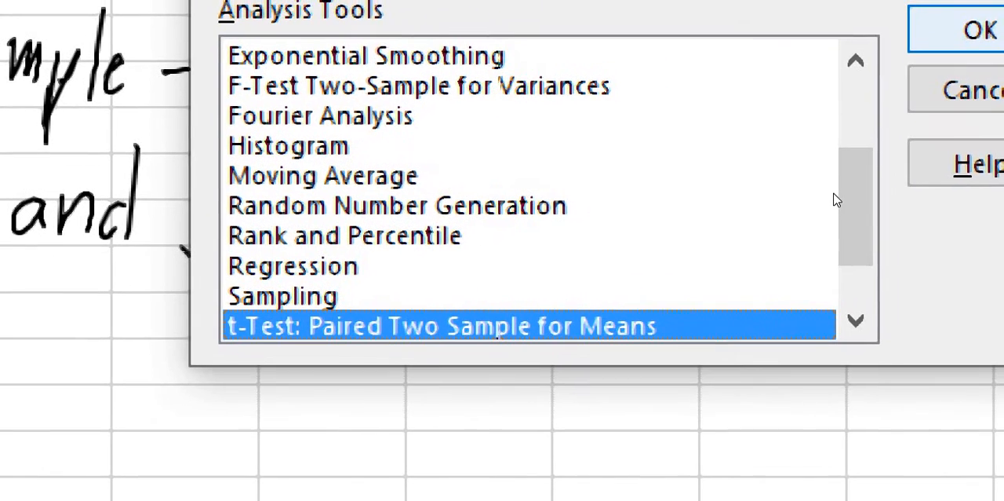
left_click(981, 33)
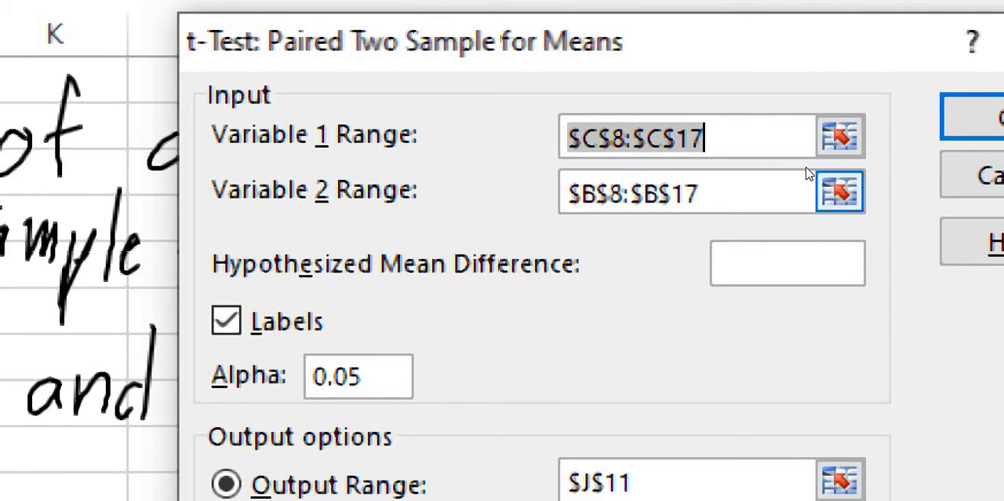
Step: Set the Variable 1 range to the Thursday scores with their header, $B$8:$B$16
left_click(839, 134)
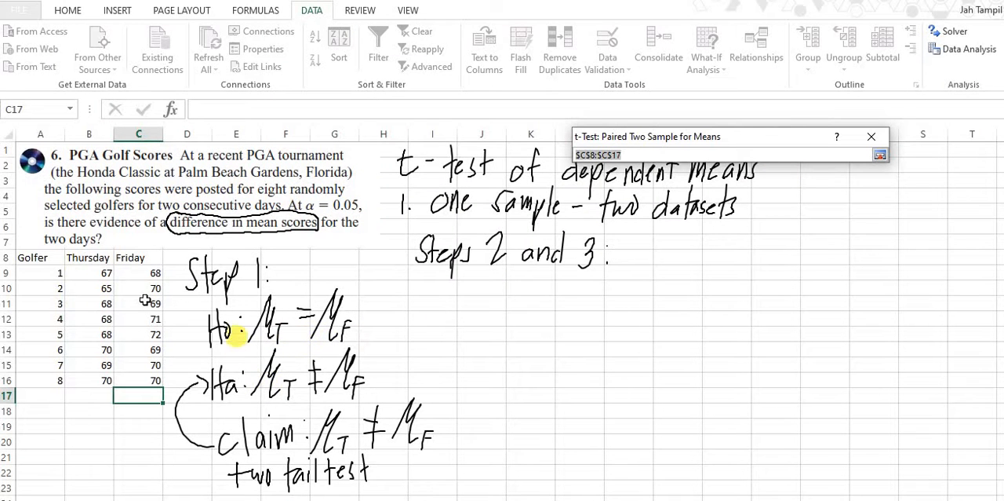
left_click_drag(95, 258, 92, 381)
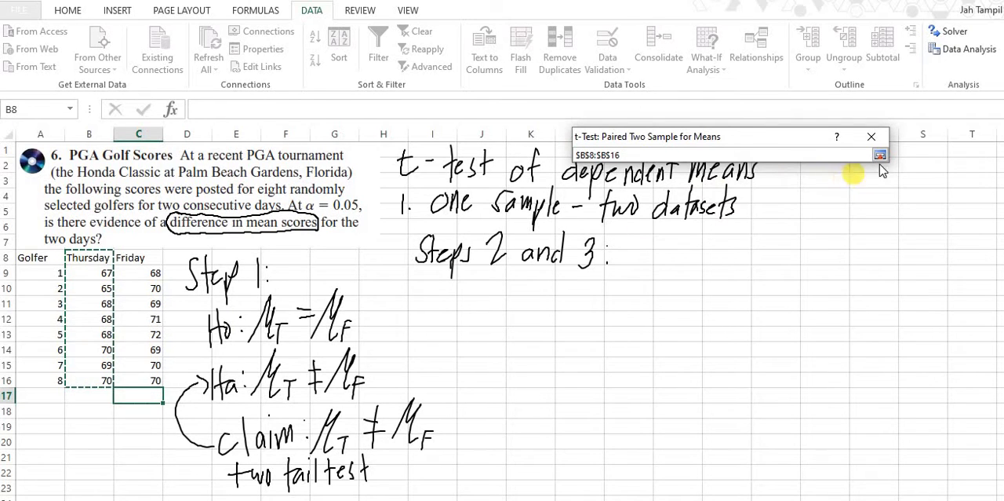
left_click(879, 156)
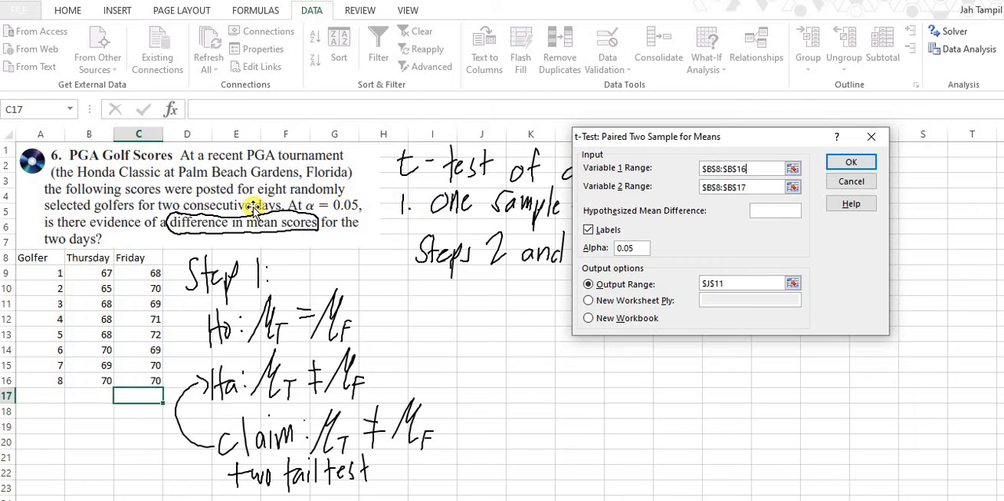
left_click(792, 189)
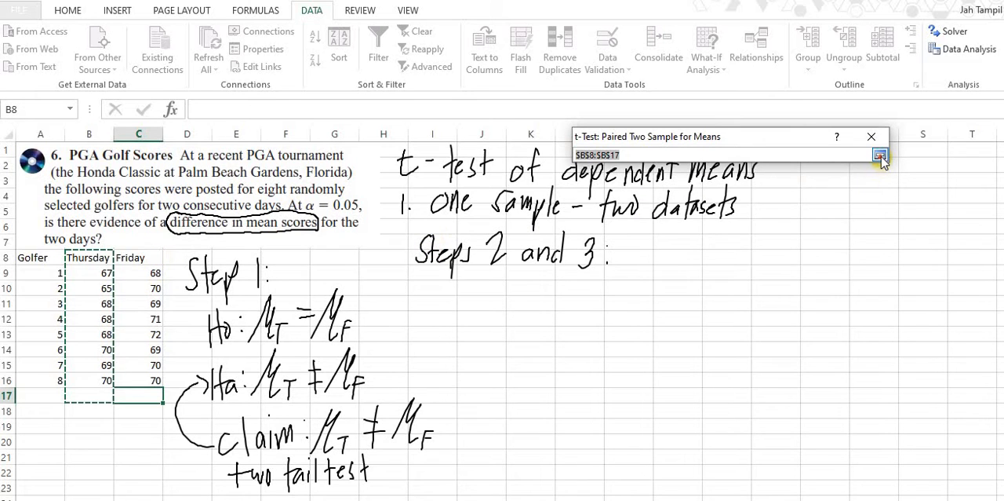
left_click(880, 157)
left_click(796, 167)
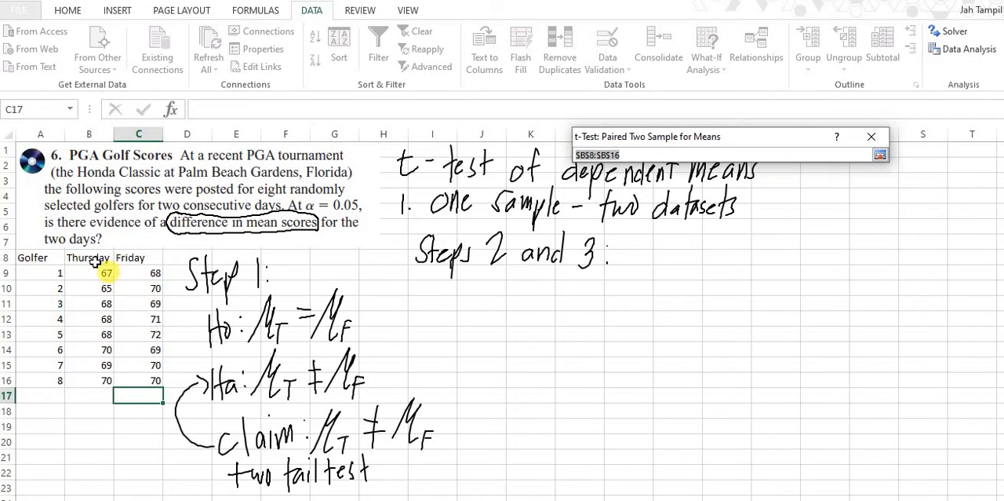
left_click_drag(89, 320, 87, 379)
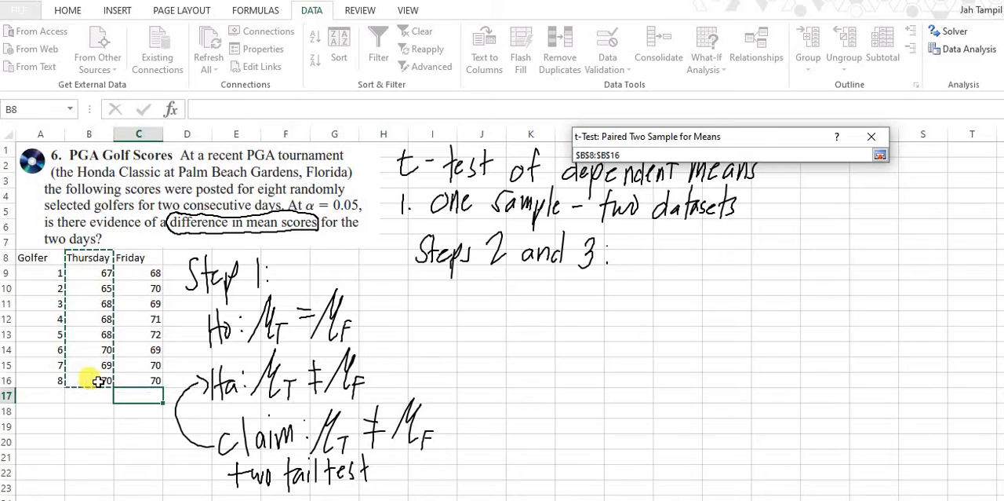
left_click(880, 154)
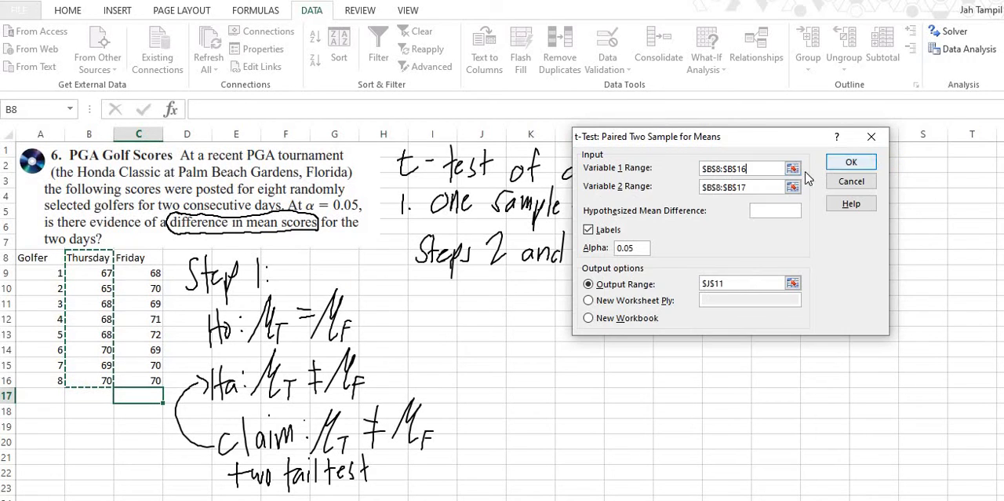
Step: Set the Variable 2 range to the Friday scores with their header, $C$8:$C$16
left_click(792, 186)
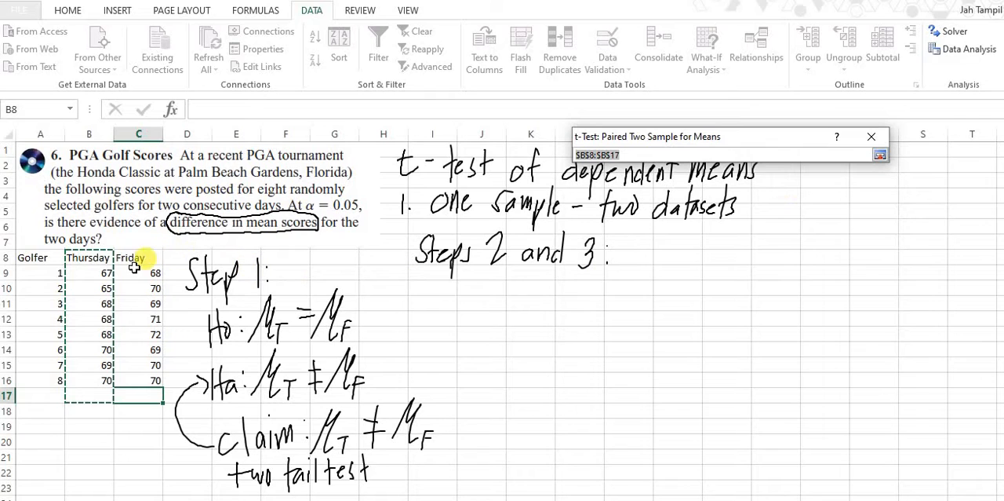
left_click_drag(134, 259, 135, 380)
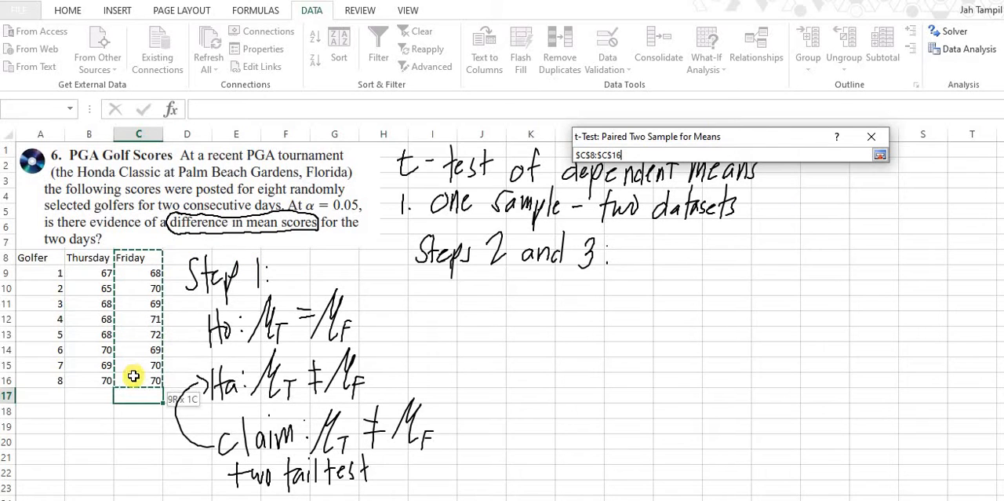
left_click(881, 154)
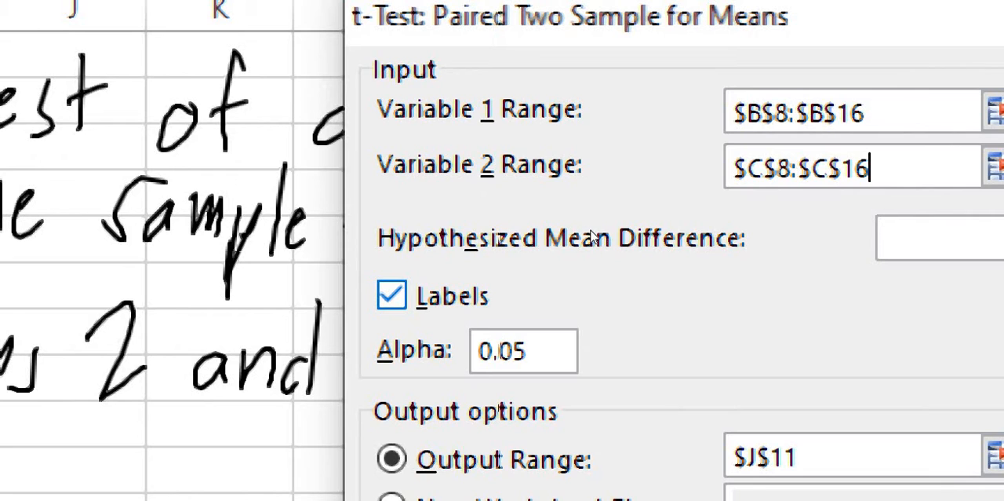
Step: Run the paired t-test with labels, alpha 0.05 and the output range starting at cell $I$10
key("alt+a")
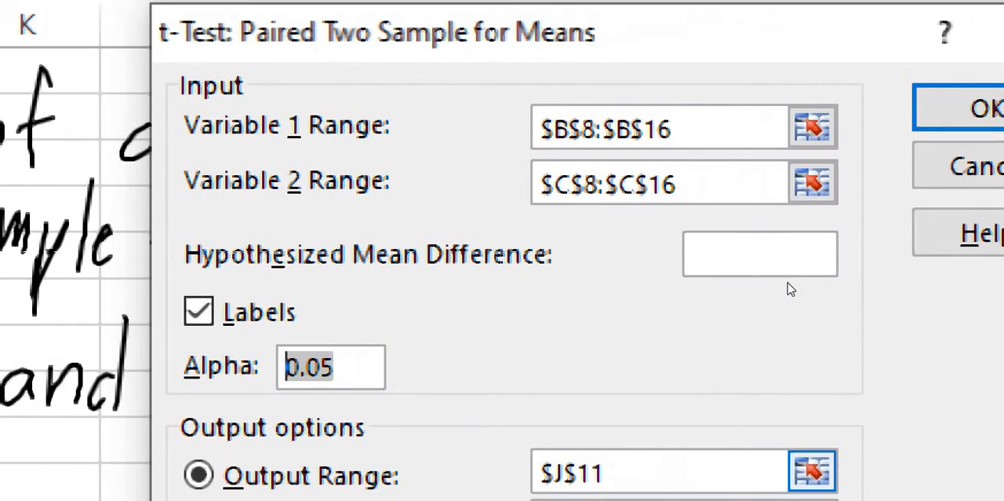
left_click(992, 454)
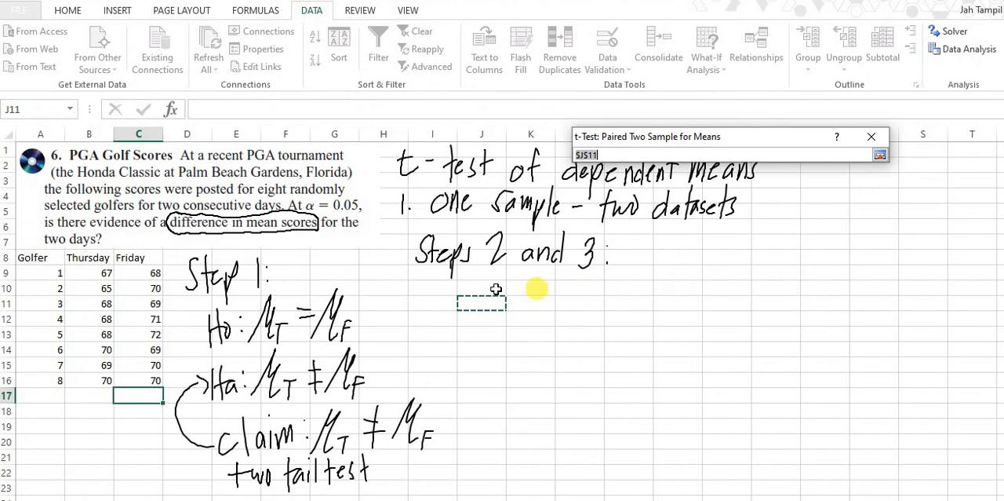
left_click(449, 288)
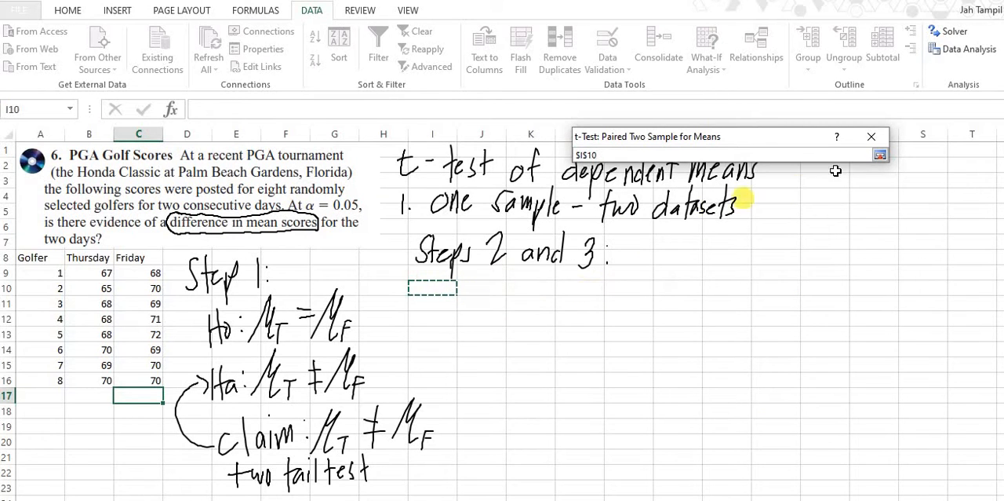
left_click(880, 154)
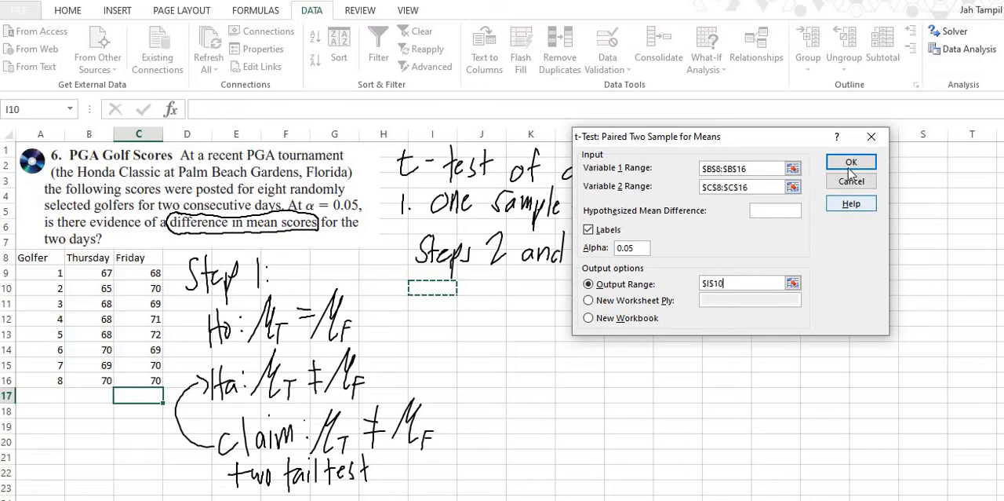
left_click(850, 164)
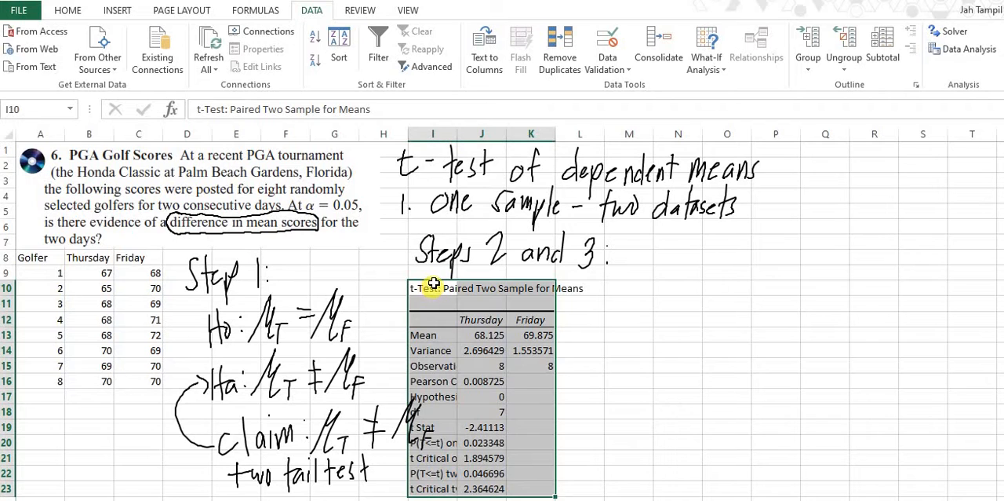
Step: Move the t-test output table so it starts at cell J10 and widen column J to fit its row labels
left_click_drag(463, 288, 473, 280)
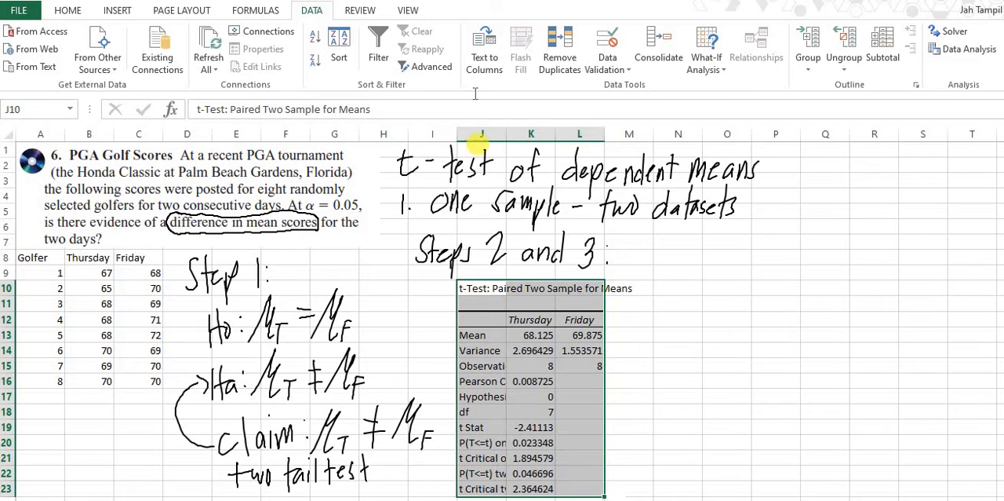
left_click_drag(506, 135, 616, 134)
left_click(502, 350)
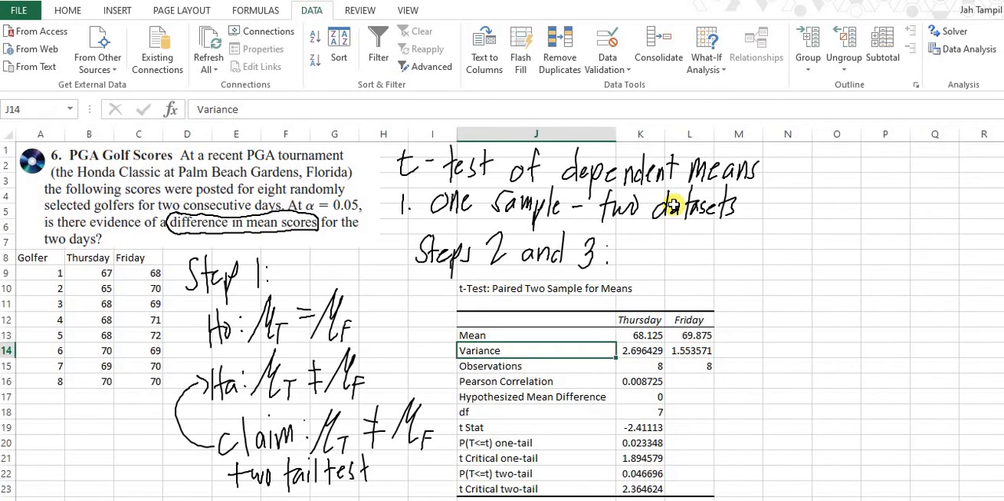
Step: Handwrite the heading "Step 4:" beside the title "t-test of dependent means"
left_click(829, 170)
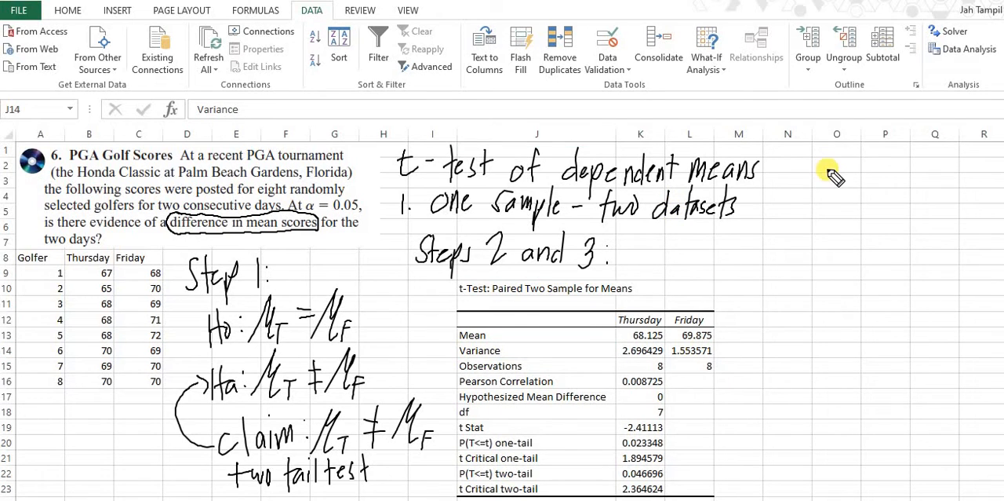
mouse_move(800, 156)
left_mouse_down()
mouse_move(781, 182)
mouse_move(833, 200)
mouse_move(875, 169)
mouse_move(880, 190)
left_mouse_up()
left_click(872, 162)
left_click(870, 180)
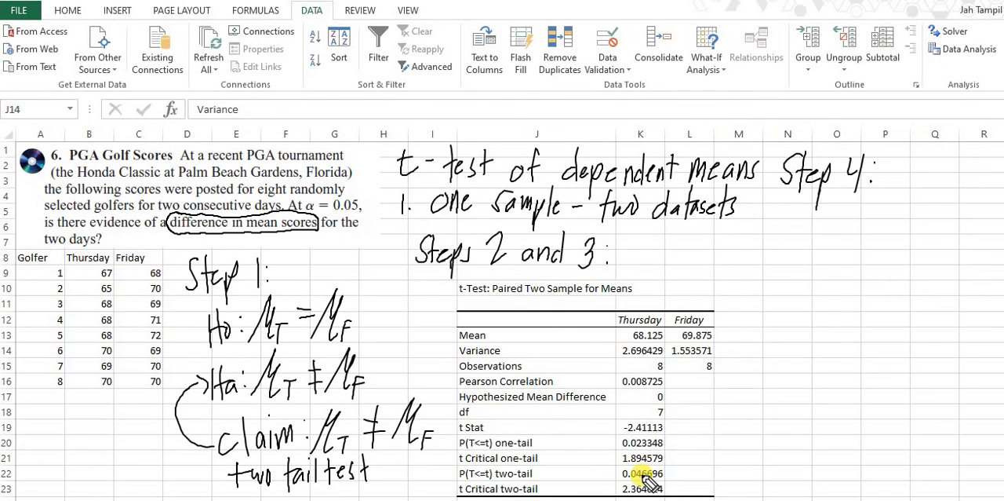
Step: Handwrite the rounded two-tail p-value under Step 4 as p = 0.047
mouse_move(796, 206)
left_mouse_down()
mouse_move(792, 256)
mouse_move(810, 235)
left_mouse_up()
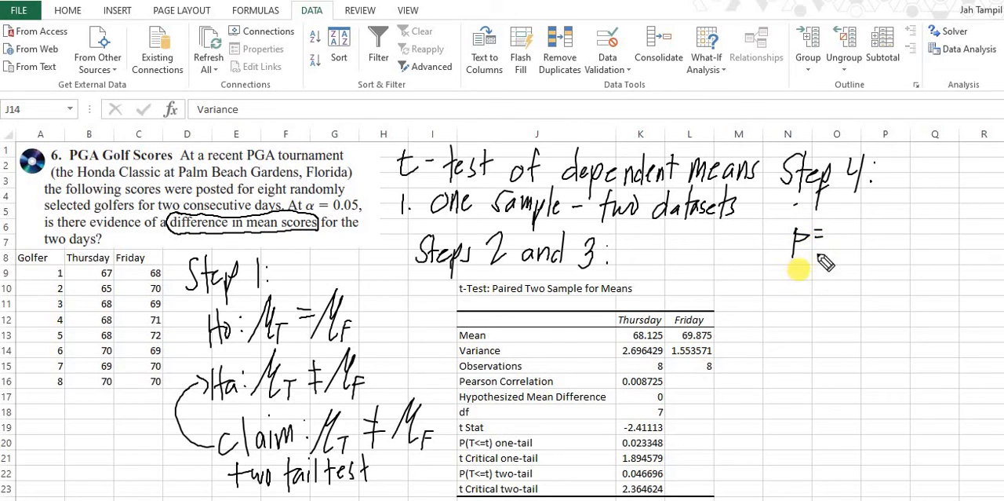
left_click_drag(837, 221, 887, 255)
left_click(851, 235)
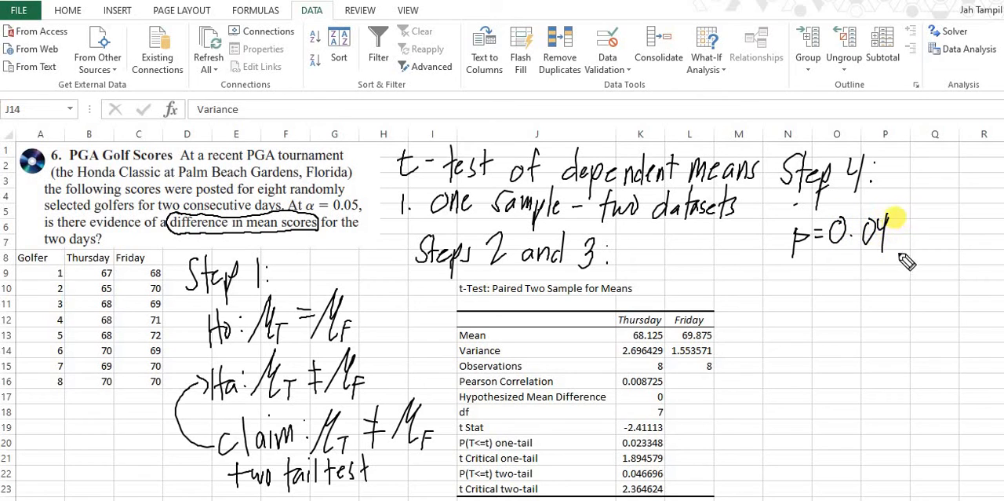
left_click_drag(892, 221, 902, 258)
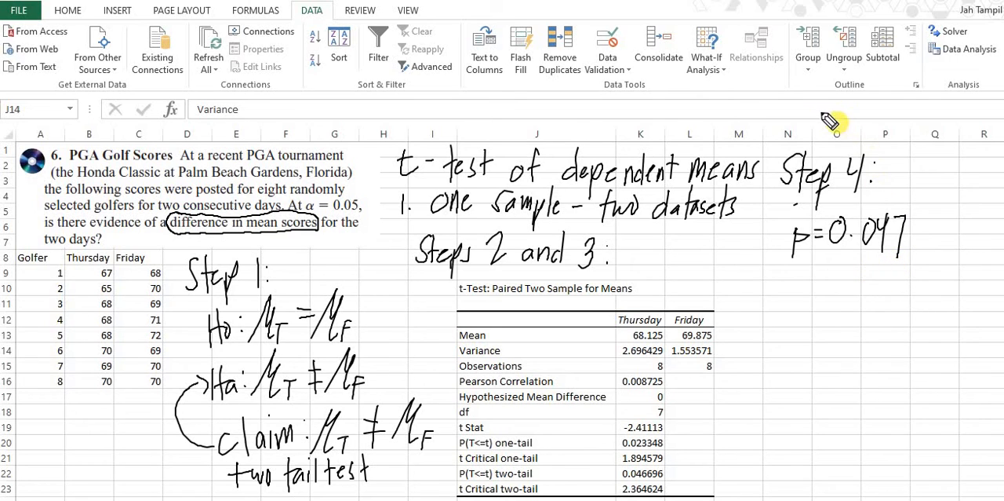
Step: Handwrite the rejection rule p < α above the "Step 4:" heading
mouse_move(813, 142)
left_mouse_down()
mouse_move(820, 110)
mouse_move(818, 122)
mouse_move(871, 112)
left_mouse_up()
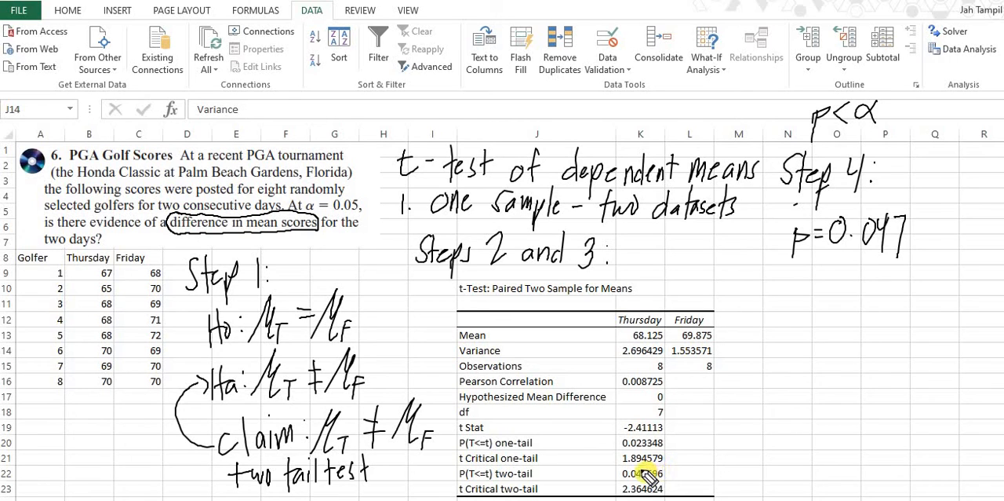
mouse_move(642, 471)
left_mouse_down()
mouse_move(622, 472)
mouse_move(671, 477)
left_mouse_up()
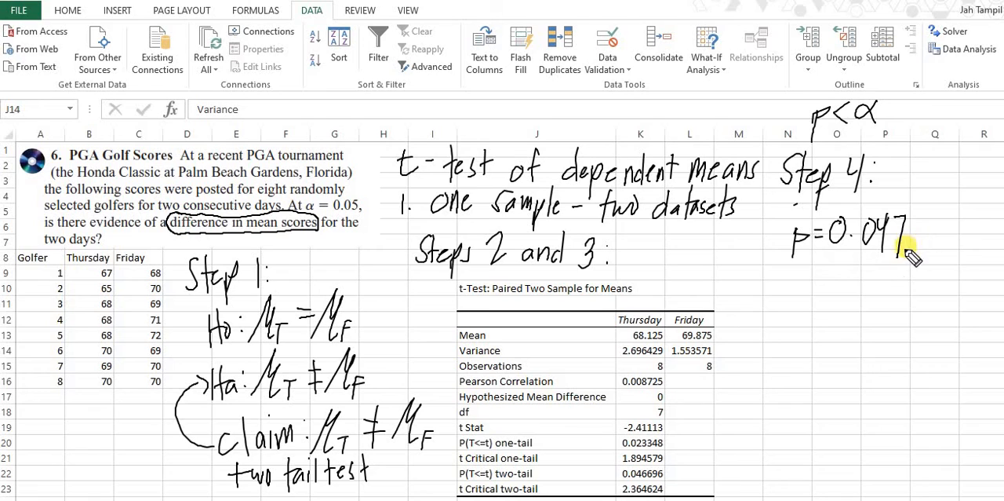
Step: Handwrite the comparison of the p-value with alpha as 0.047 < 0.05, followed by the decision "⇒ reject Ho"
mouse_move(928, 230)
left_mouse_down()
mouse_move(919, 236)
mouse_move(943, 248)
mouse_move(990, 226)
left_mouse_up()
mouse_move(835, 265)
left_mouse_down()
mouse_move(854, 285)
mouse_move(868, 271)
mouse_move(899, 291)
mouse_move(934, 291)
mouse_move(947, 270)
mouse_move(951, 291)
mouse_move(965, 273)
mouse_move(979, 291)
left_mouse_up()
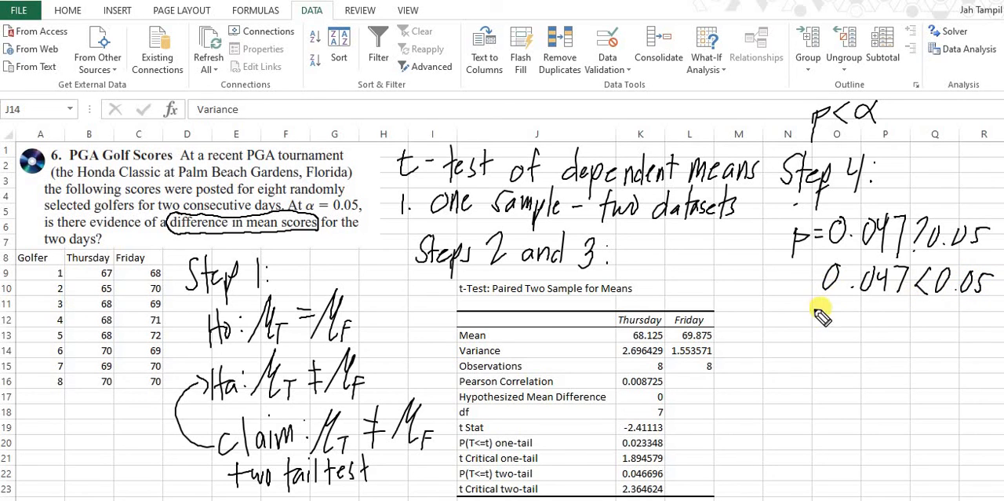
mouse_move(752, 305)
left_mouse_down()
mouse_move(772, 304)
mouse_move(793, 320)
mouse_move(808, 311)
mouse_move(885, 315)
mouse_move(879, 334)
mouse_move(892, 314)
mouse_move(893, 324)
left_mouse_up()
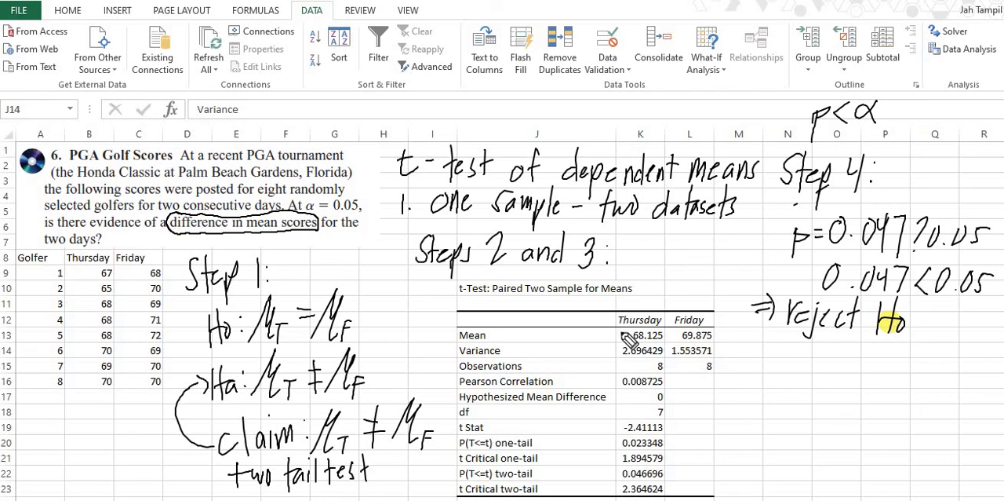
Step: Handwrite the conclusion "∴ There is sufficient evidence to reject Ho." beneath the decision
left_click(750, 352)
left_click(739, 369)
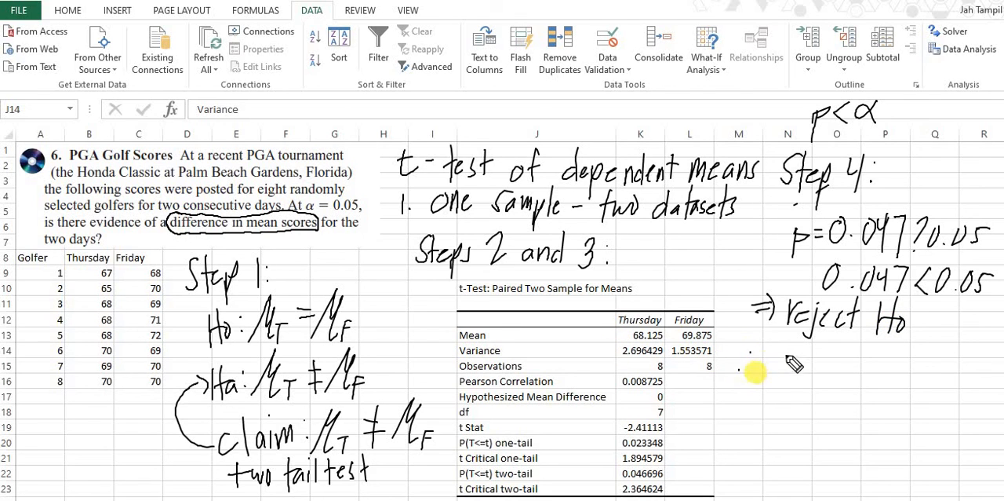
left_click(755, 373)
mouse_move(779, 346)
left_mouse_down()
mouse_move(775, 377)
mouse_move(796, 341)
left_mouse_up()
left_click_drag(794, 344, 797, 374)
mouse_move(800, 366)
left_mouse_down()
mouse_move(812, 361)
mouse_move(812, 374)
left_mouse_up()
mouse_move(814, 360)
left_mouse_down()
mouse_move(832, 373)
mouse_move(901, 375)
left_mouse_up()
left_click(847, 357)
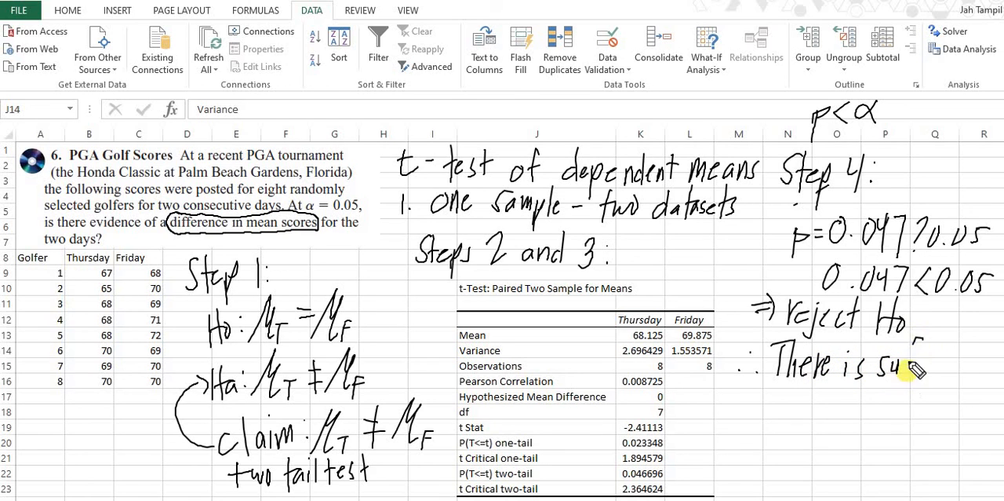
mouse_move(913, 339)
left_mouse_down()
mouse_move(907, 383)
mouse_move(930, 362)
mouse_move(938, 377)
mouse_move(976, 375)
left_mouse_up()
left_click_drag(984, 352, 983, 375)
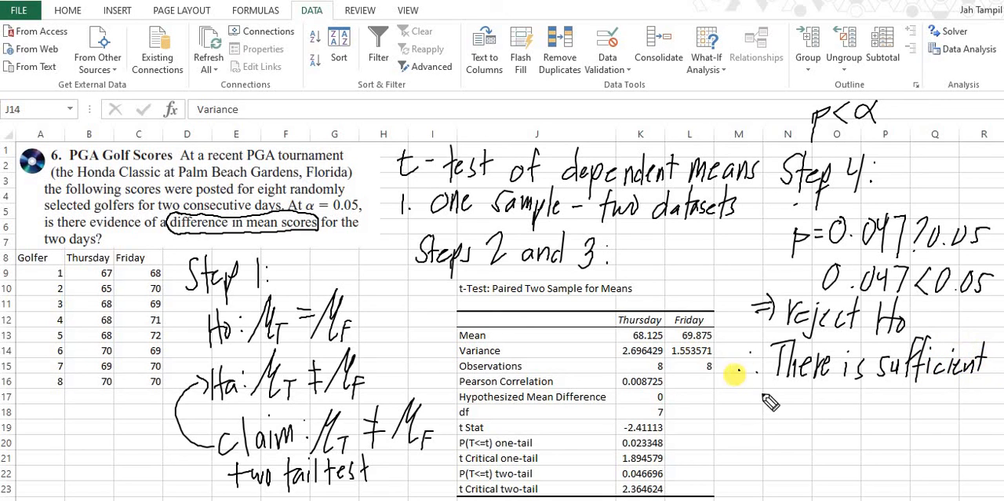
mouse_move(733, 396)
left_mouse_down()
mouse_move(767, 391)
mouse_move(773, 404)
mouse_move(799, 402)
left_mouse_up()
mouse_move(804, 397)
left_mouse_down()
mouse_move(924, 398)
mouse_move(928, 417)
mouse_move(987, 407)
left_mouse_up()
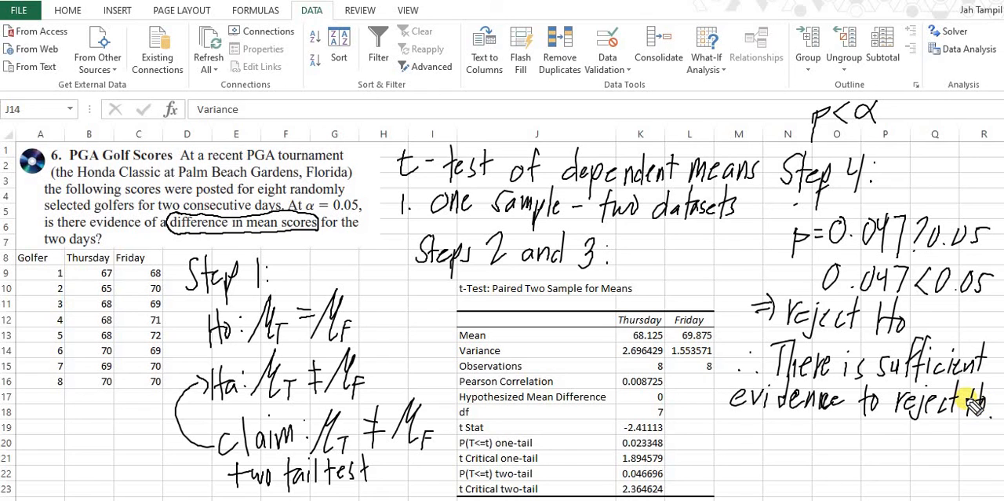
Step: Handwrite the answer "Yes" to the difference-in-mean-scores question below the conclusion
left_click_drag(168, 222, 233, 226)
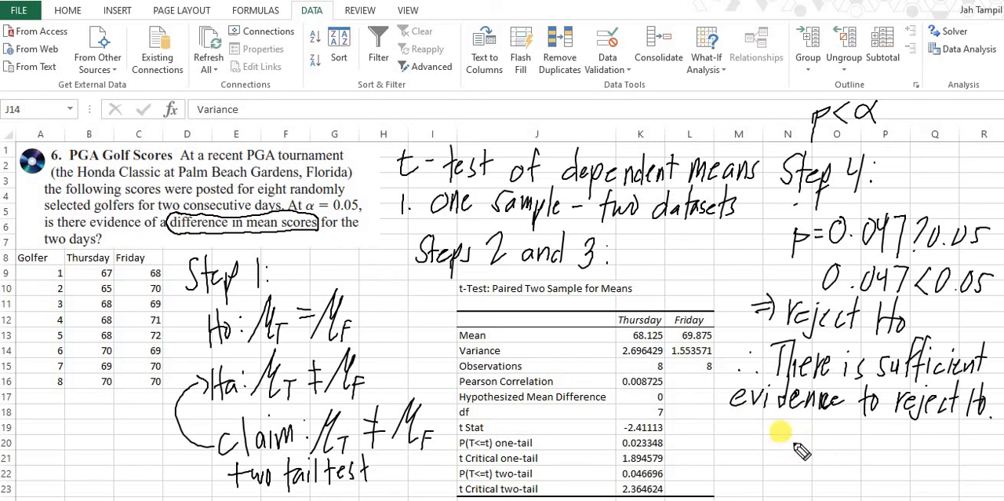
mouse_move(780, 430)
left_mouse_down()
mouse_move(794, 452)
mouse_move(788, 472)
mouse_move(828, 455)
left_mouse_up()
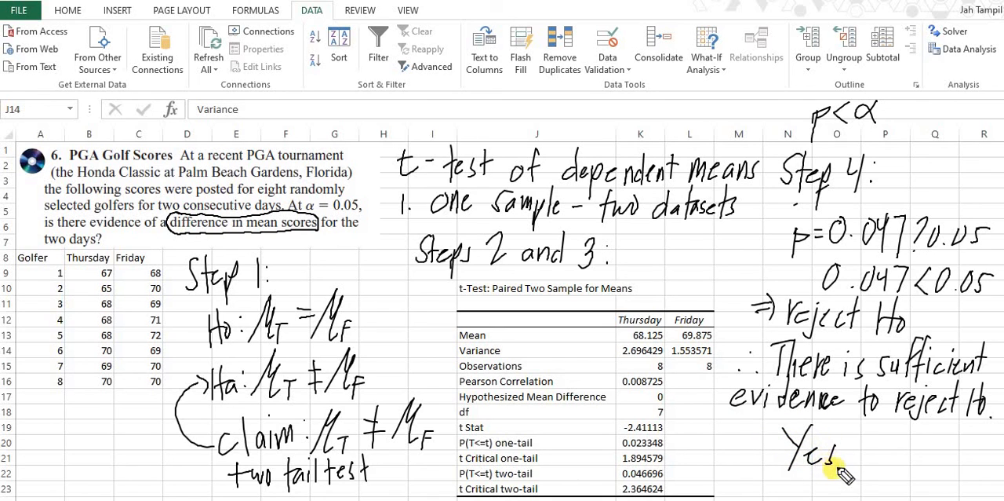